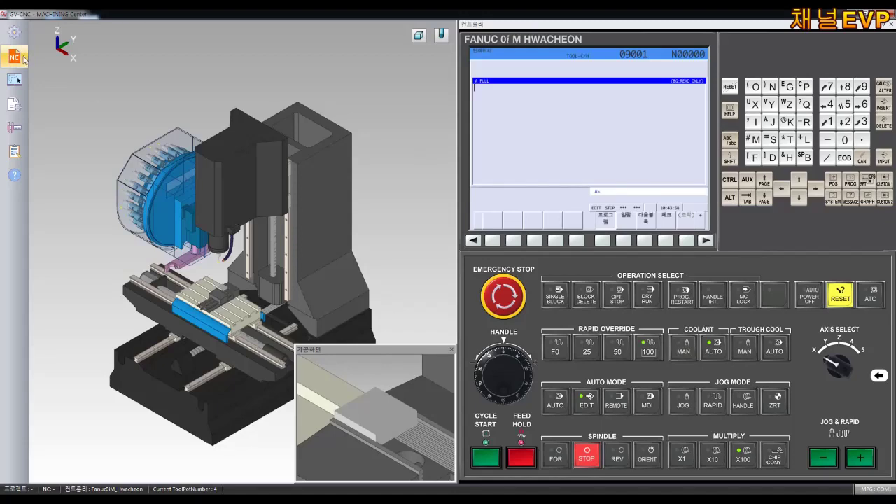
Replace tool 1's face mill with a 10 mm, 80 mm endmill cutting in pink.
click(19, 42)
click(59, 38)
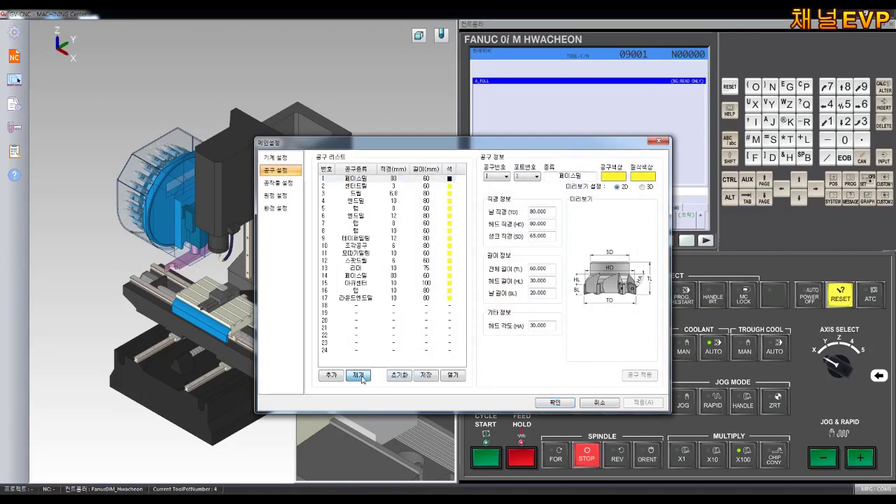
click(361, 378)
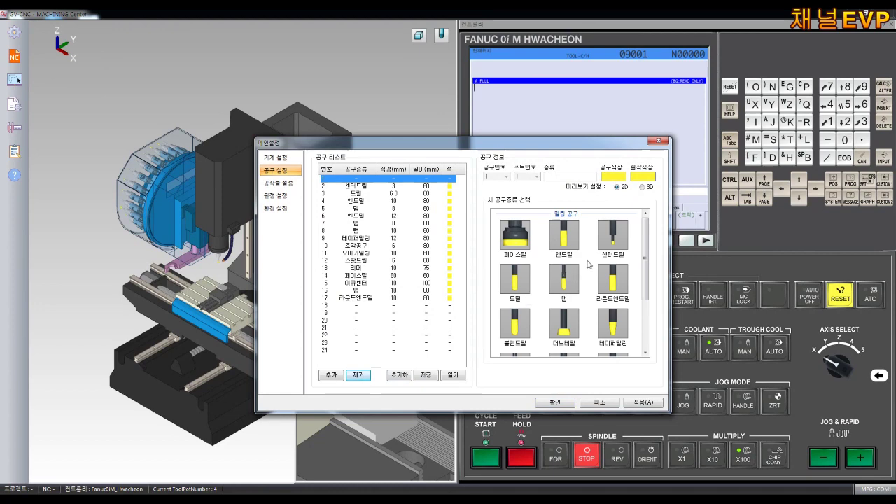
click(570, 237)
click(642, 176)
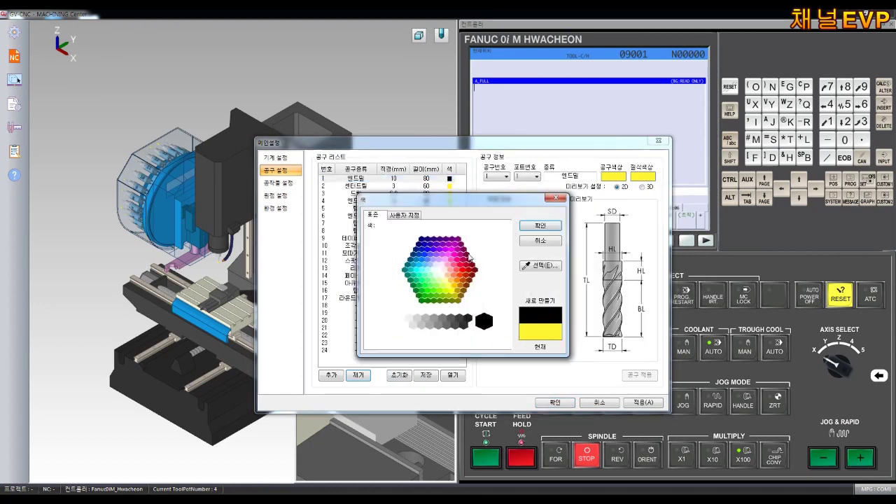
click(534, 230)
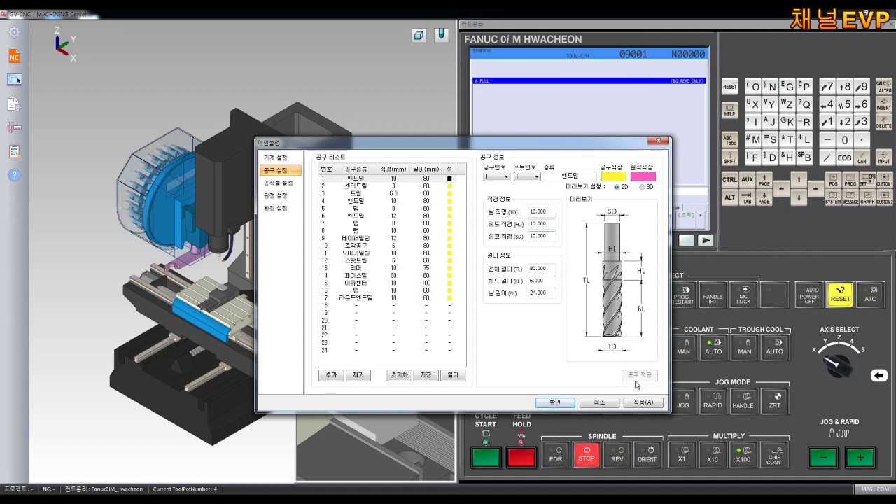
Replace tool 2's center drill with a 6 mm, 100 mm ball endmill cutting in green.
click(364, 186)
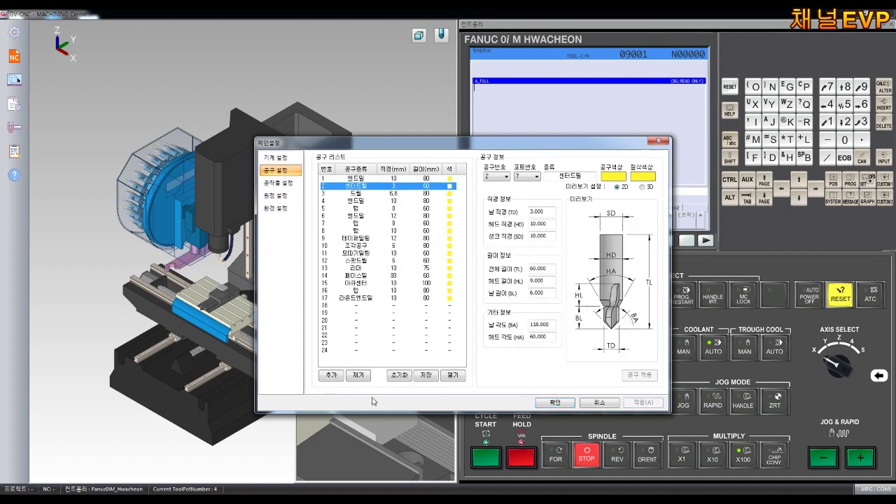
click(358, 375)
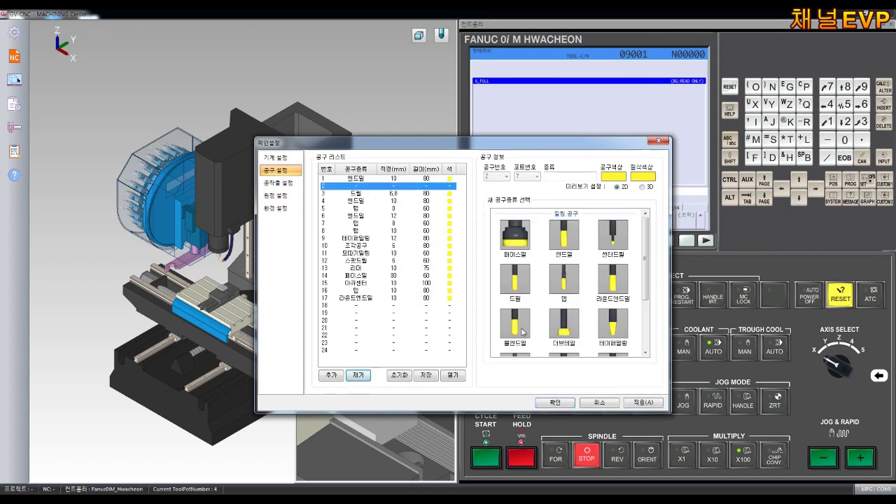
click(522, 332)
click(644, 178)
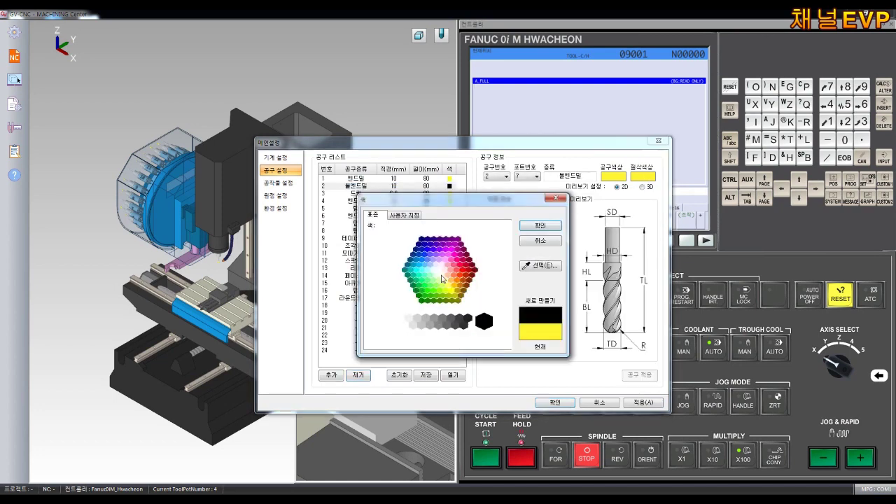
click(431, 282)
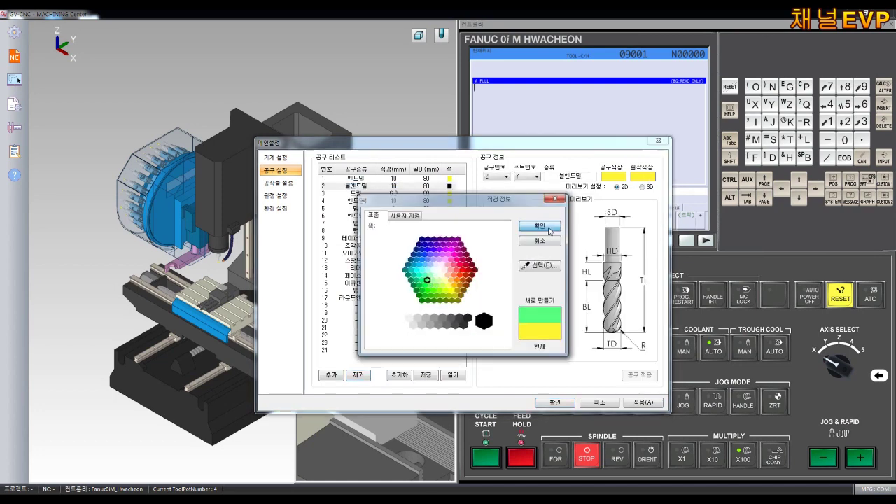
click(552, 228)
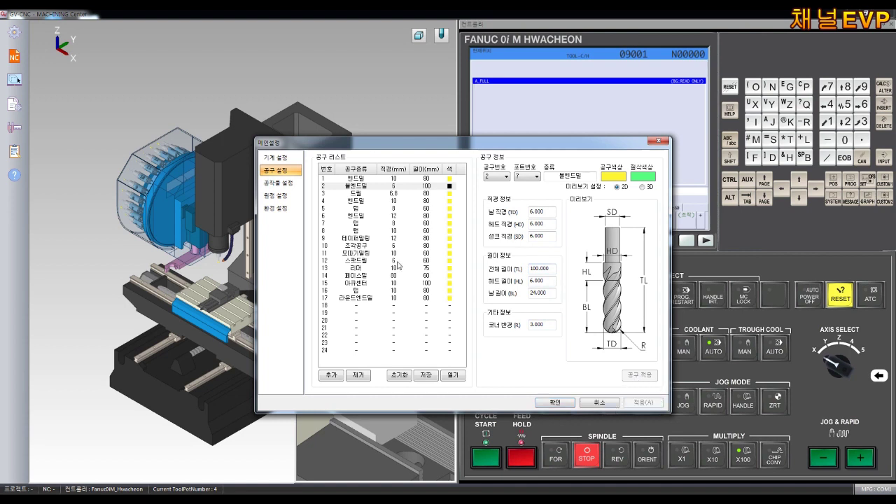
click(295, 186)
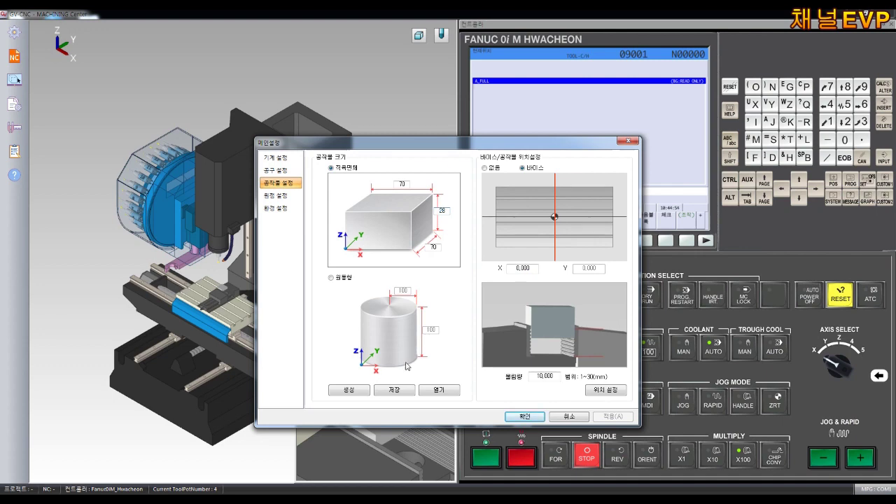
Generate the rectangular block in the vise and set its top corner as the G54 origin.
click(350, 391)
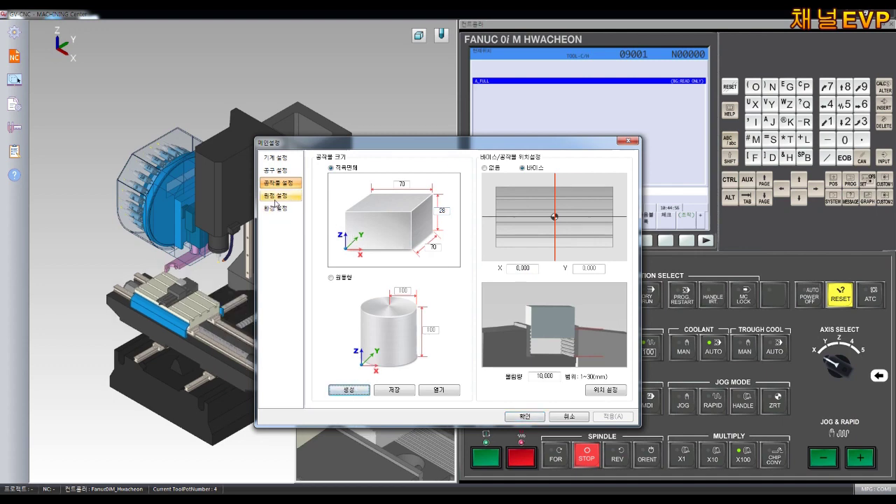
click(277, 197)
click(341, 214)
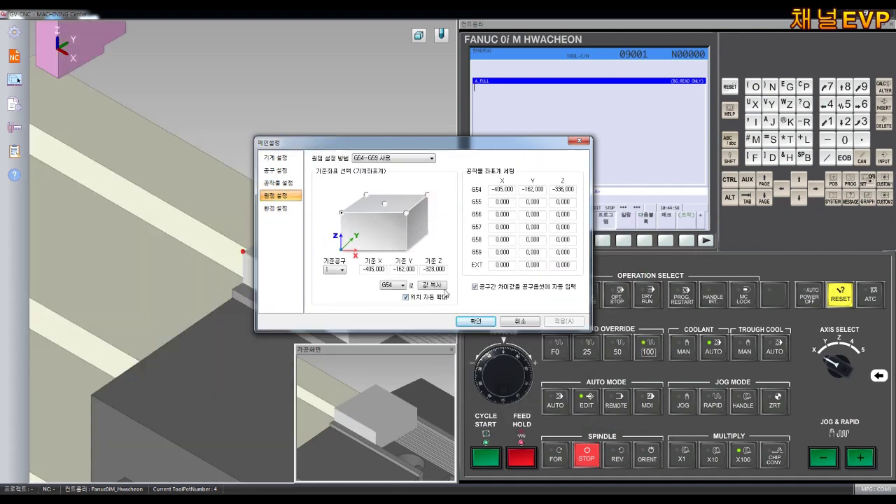
click(485, 326)
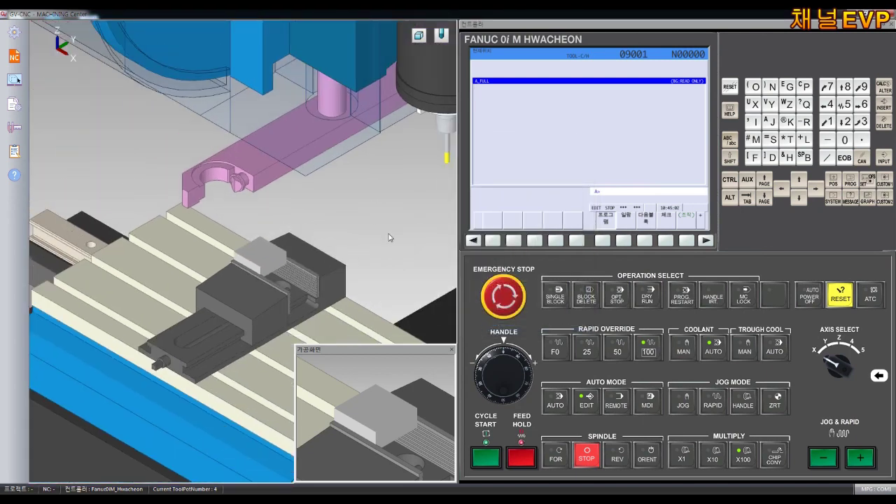
Load the NC program A-2 from the Downloads folder.
middle_drag(390, 236, 296, 238)
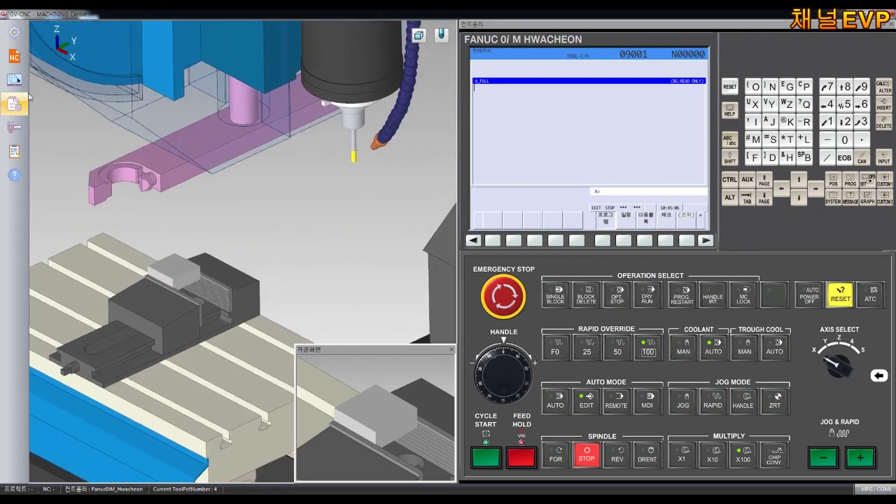
click(23, 65)
click(50, 63)
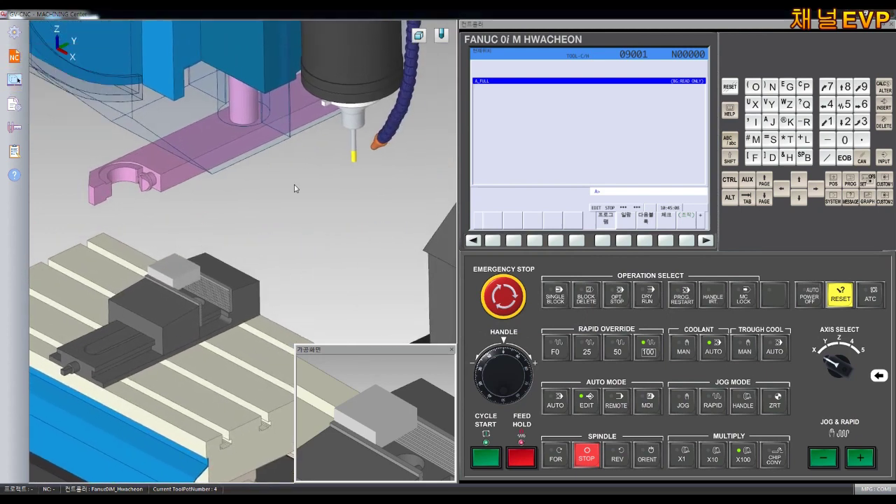
click(332, 197)
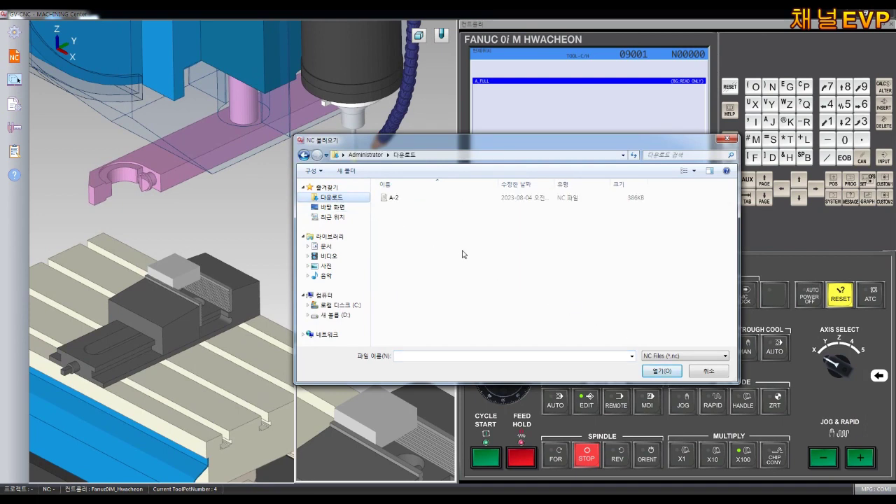
double_click(412, 197)
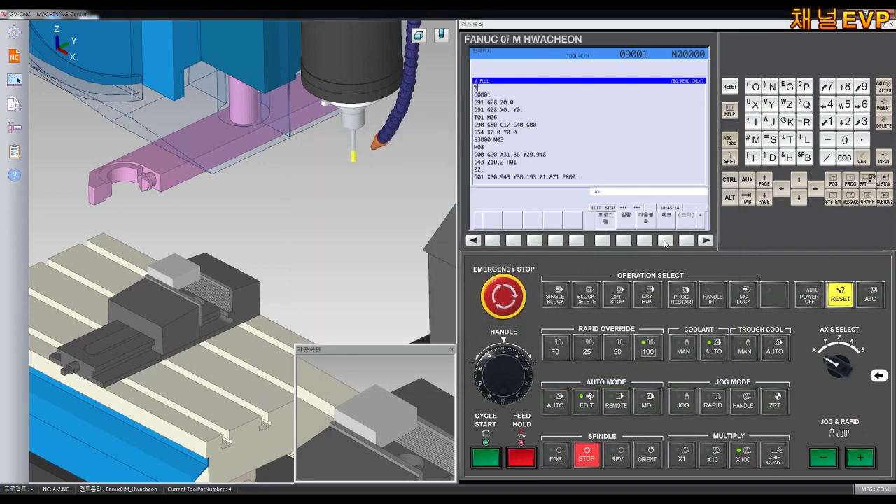
Show coordinates and modal data beside the program and turn on Tool Path Display.
click(665, 241)
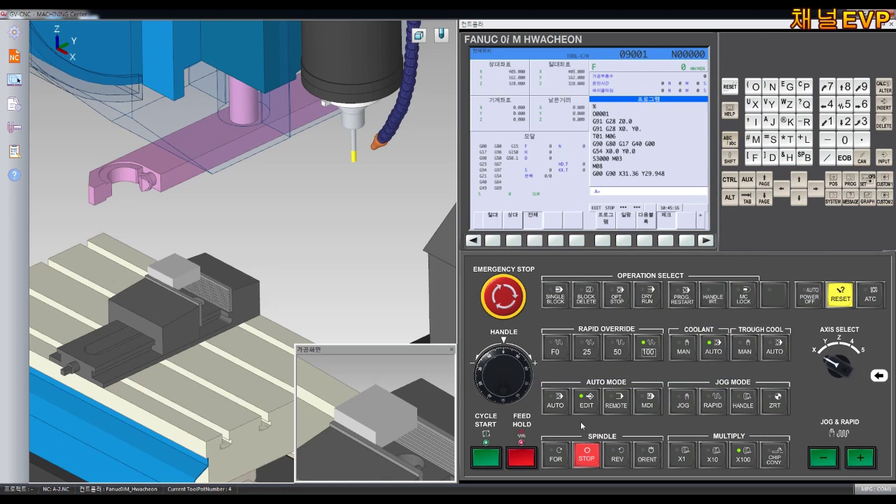
right_click(337, 258)
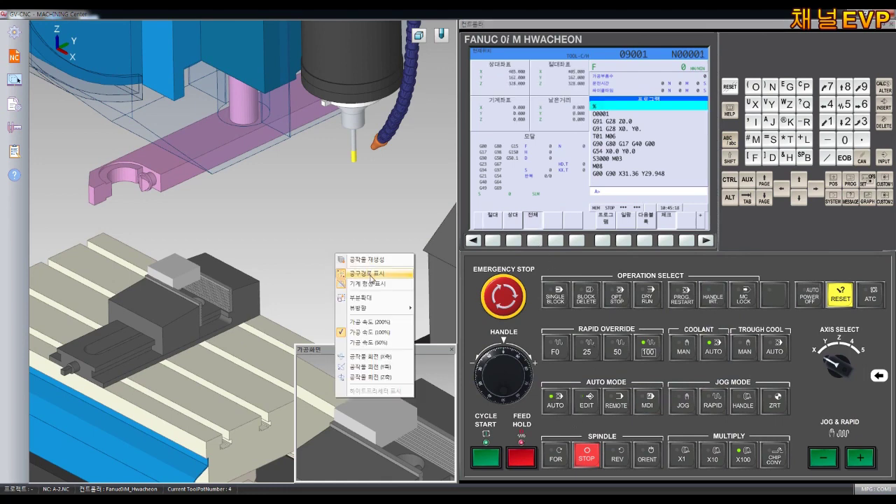
click(369, 324)
scroll(319, 289, up, 2)
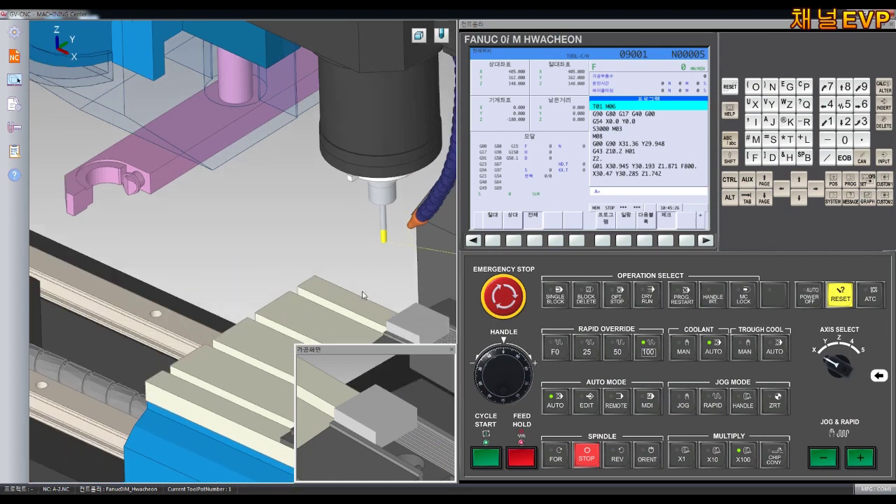
Rotate and zoom in on tool 1 cutting the shallow circular pocket into the block.
drag(363, 296, 285, 250)
scroll(304, 272, up, 3)
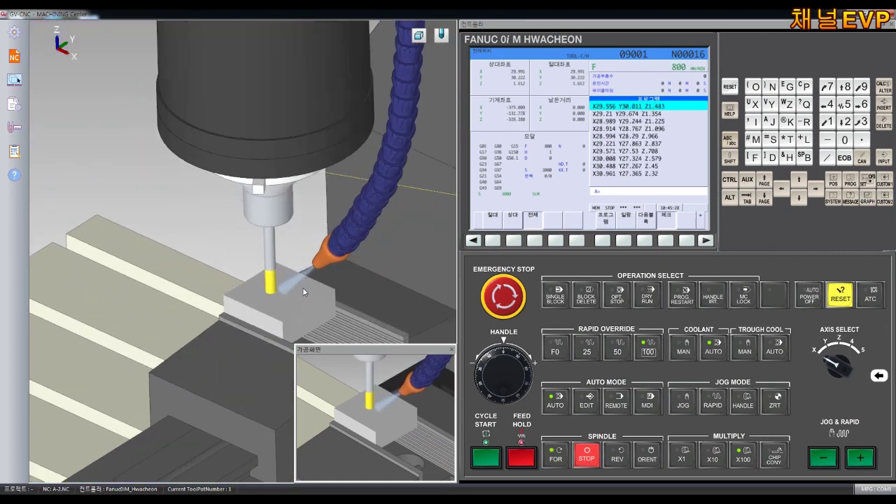
scroll(236, 241, up, 3)
scroll(238, 246, up, 2)
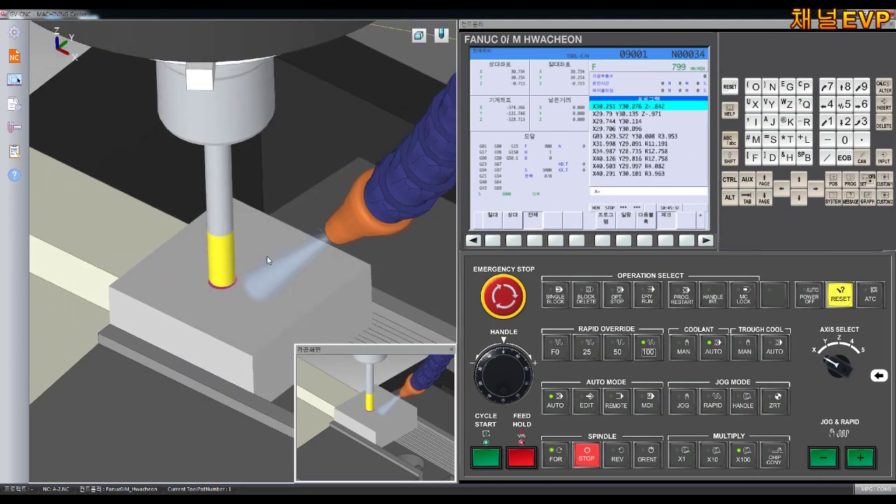
scroll(267, 256, up, 2)
scroll(308, 264, up, 2)
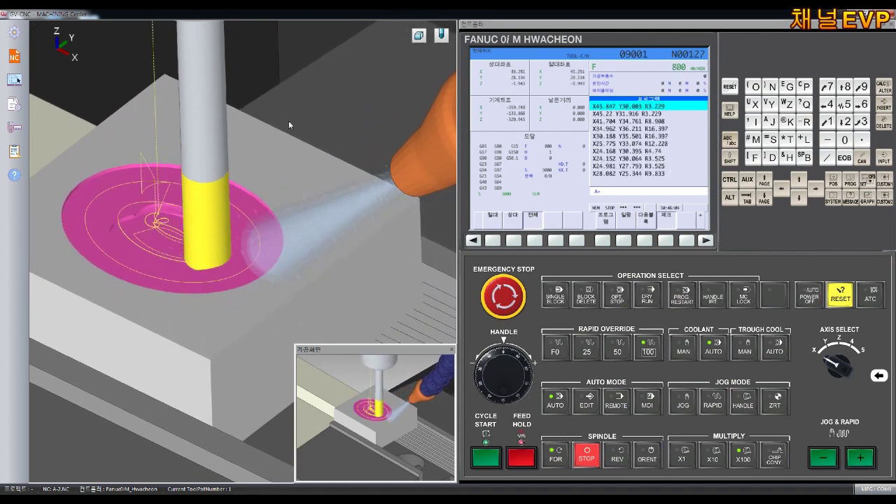
Turn off Tool Path Display in the 3D view while roughing continues.
right_click(320, 126)
click(369, 179)
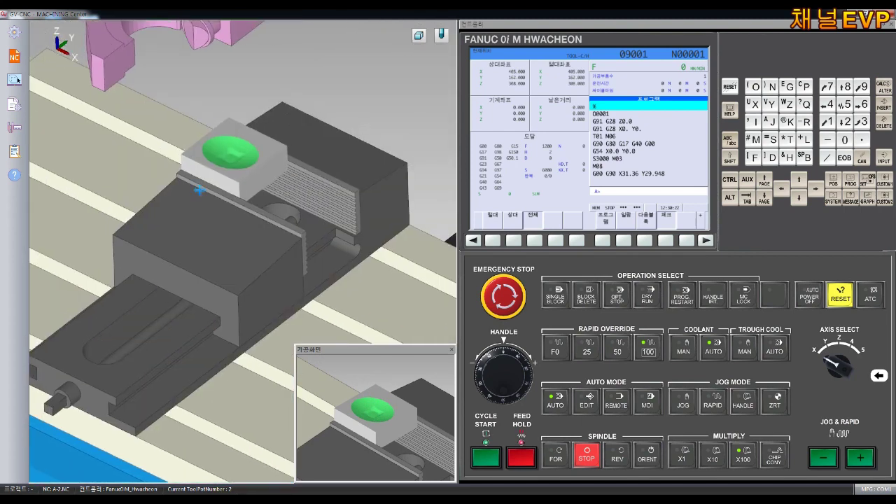
Zoom into the pocket, hide the machine model (기계 형상 표시), and orbit the bare workpiece.
scroll(200, 190, up, 2)
scroll(236, 192, up, 2)
scroll(238, 168, up, 2)
scroll(239, 205, up, 2)
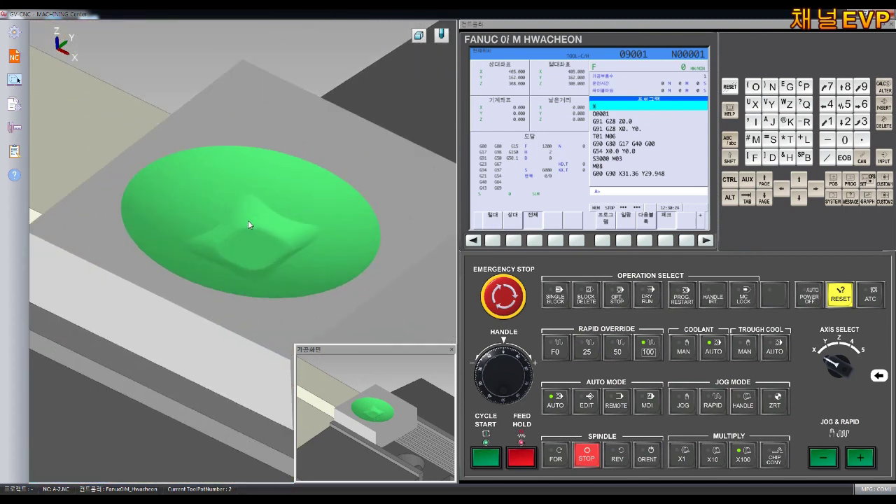
scroll(249, 225, up, 2)
scroll(266, 224, up, 1)
right_click(283, 223)
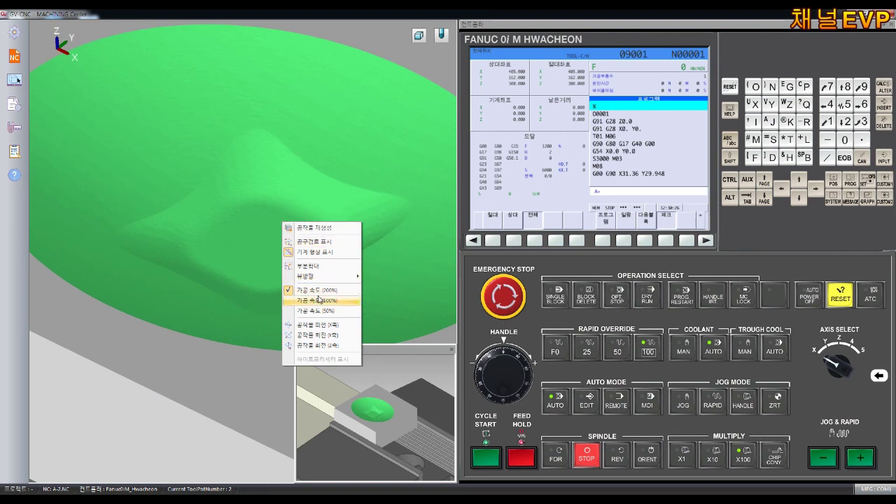
click(318, 251)
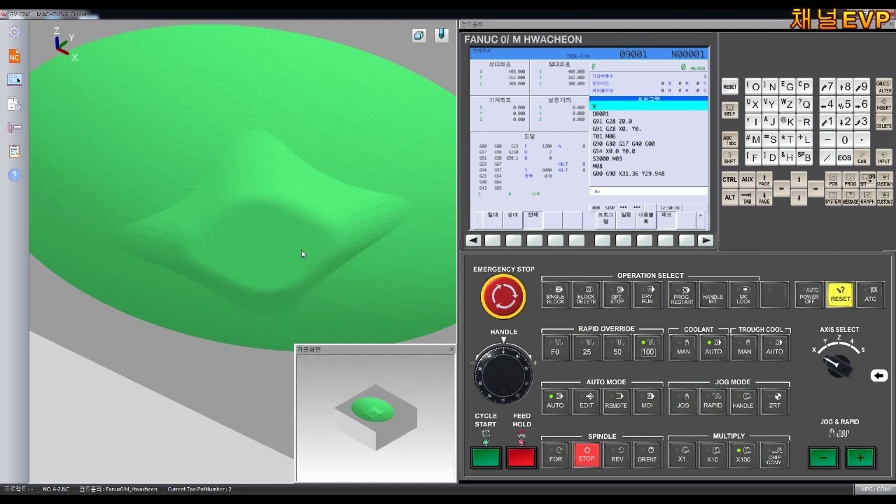
scroll(297, 249, down, 1)
scroll(301, 255, down, 2)
mouse_move(305, 271)
middle_down()
mouse_move(256, 182)
mouse_move(257, 200)
middle_up()
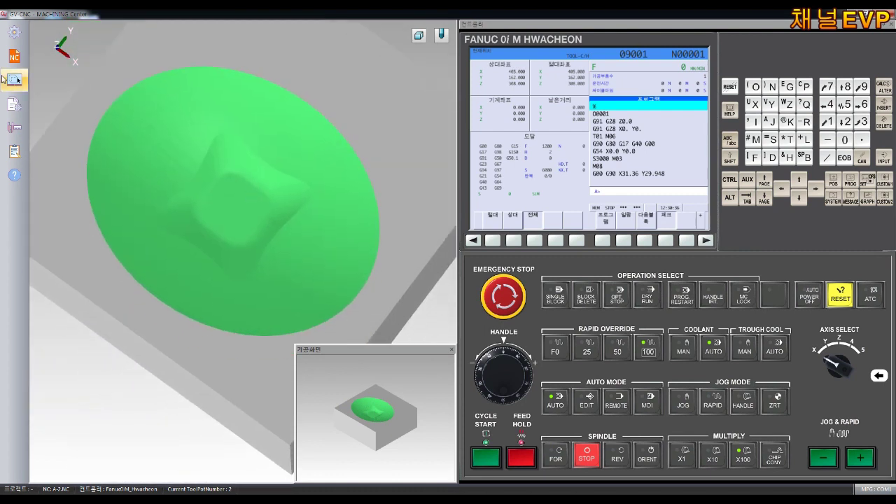
Open section views and measure vertically (수직) from the pocket's dip to the right top corner.
click(14, 126)
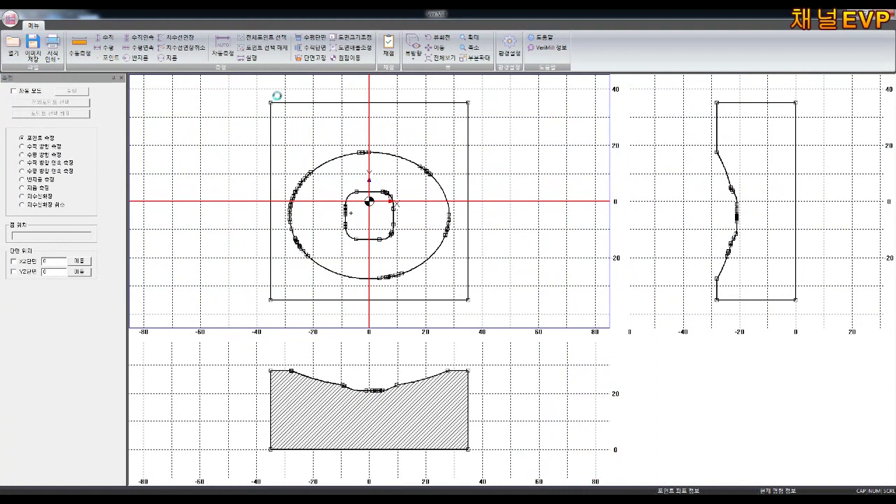
click(109, 39)
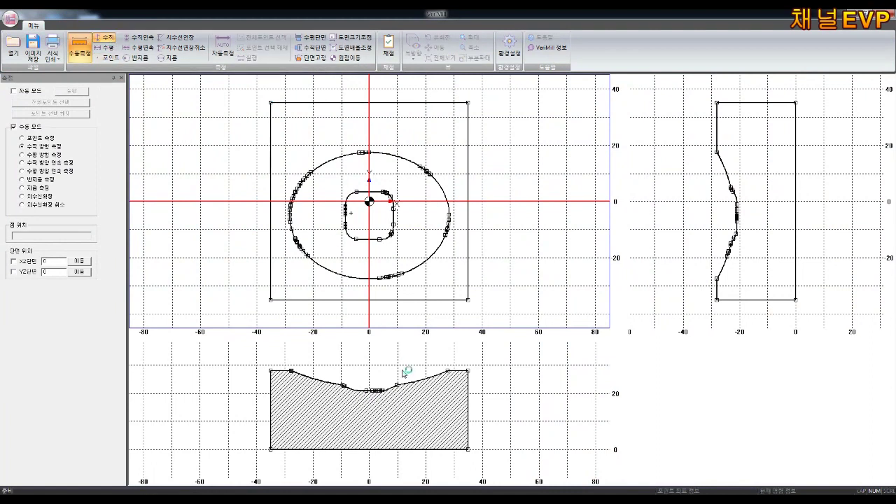
click(367, 390)
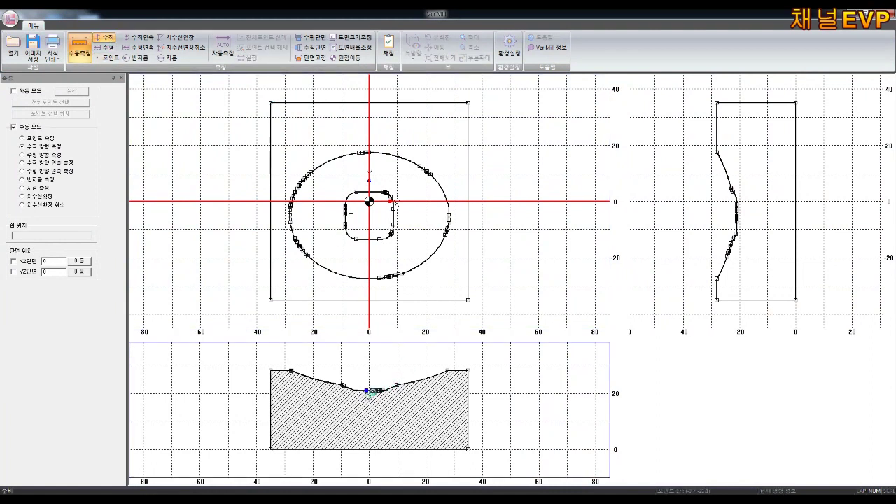
click(469, 371)
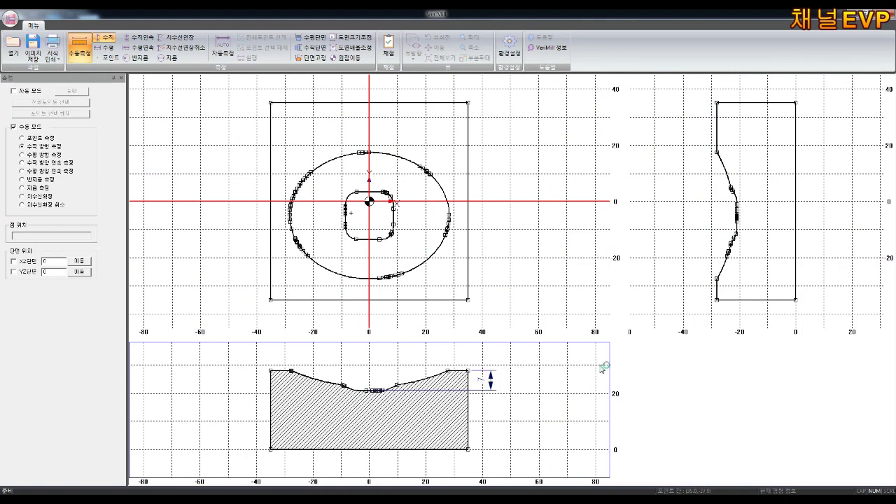